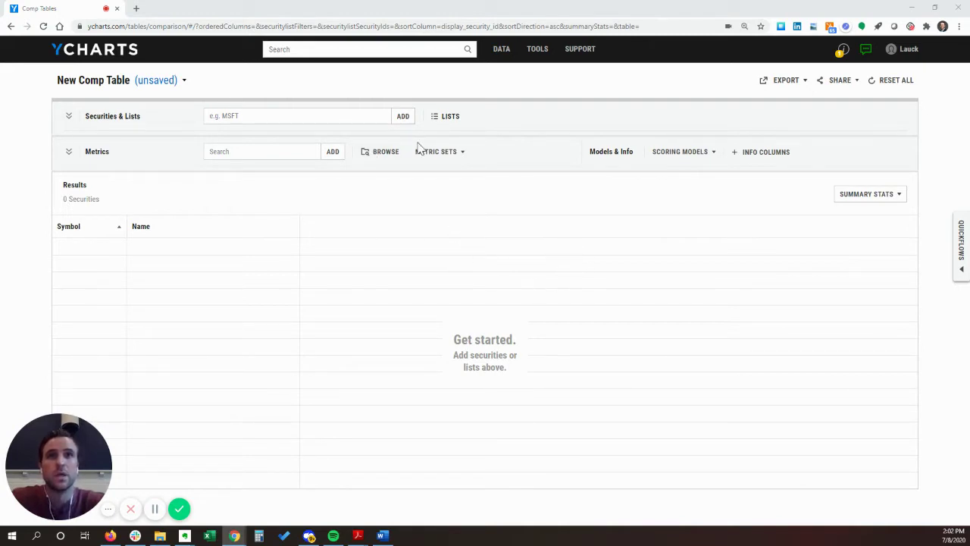
# Add the Financial - Balanced portfolio to the comp table from the funds lists under My Model Portfolios.
pyautogui.moveTo(537, 50)
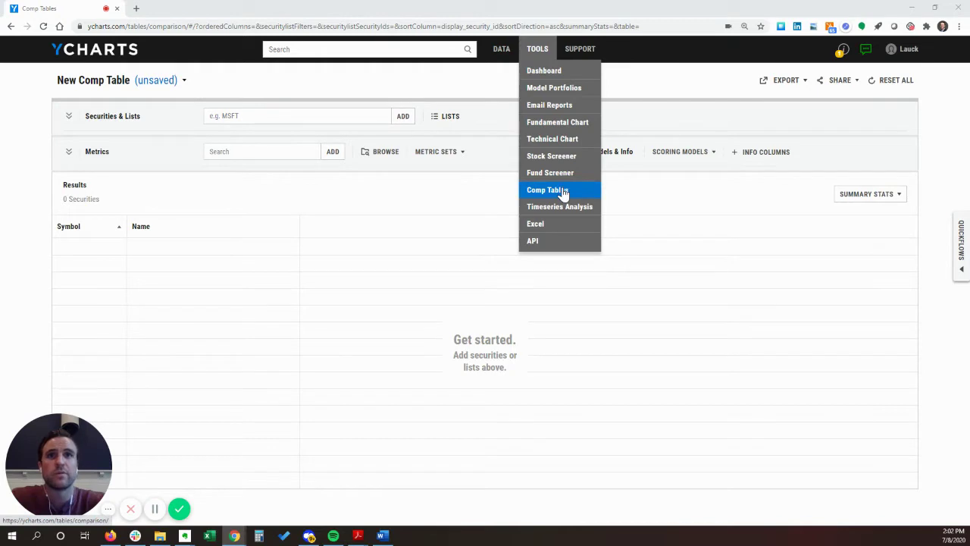
pyautogui.click(446, 121)
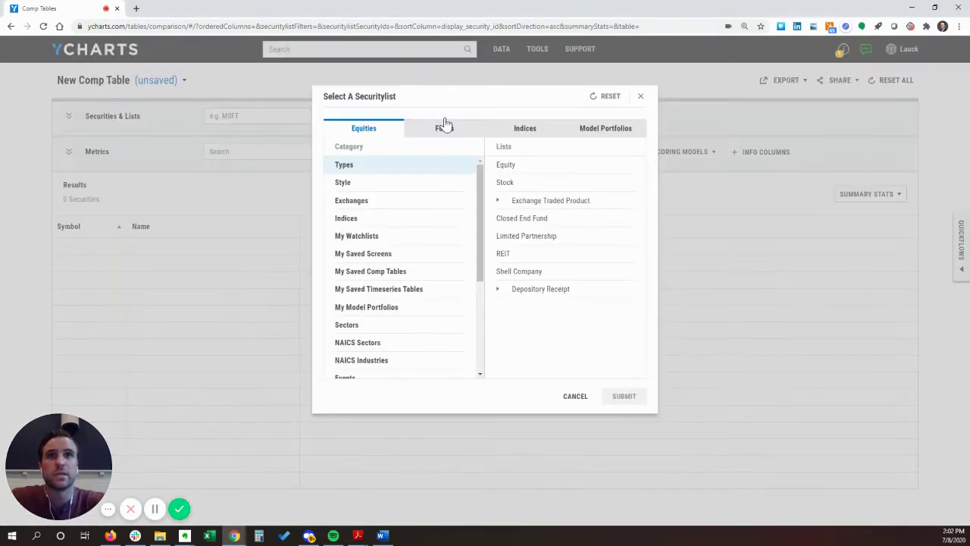
pyautogui.click(446, 131)
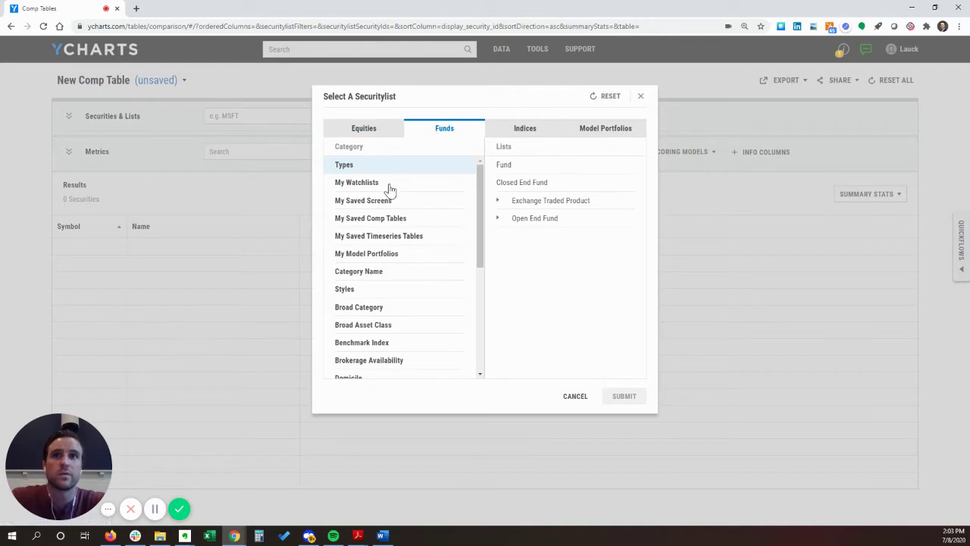
pyautogui.click(383, 254)
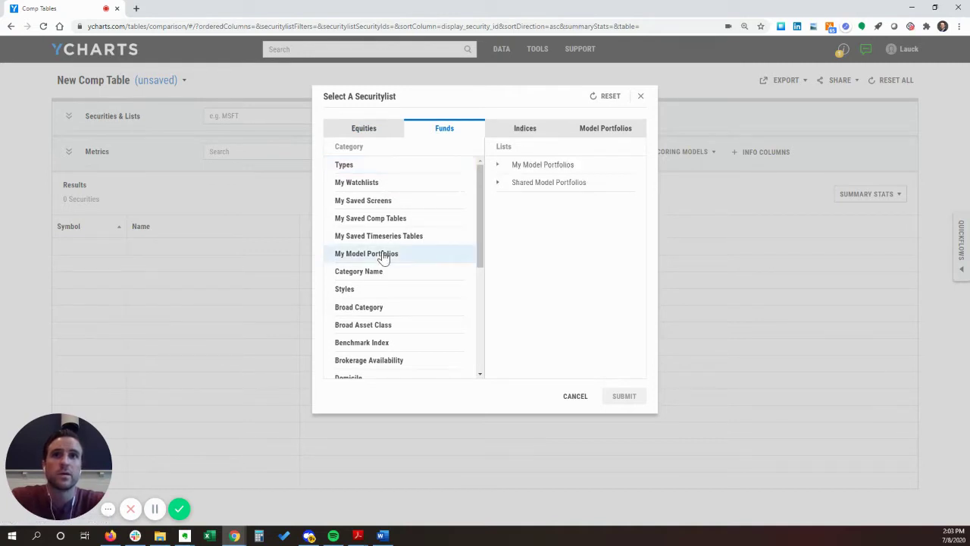
pyautogui.click(547, 165)
pyautogui.scroll(-10, 572, 195)
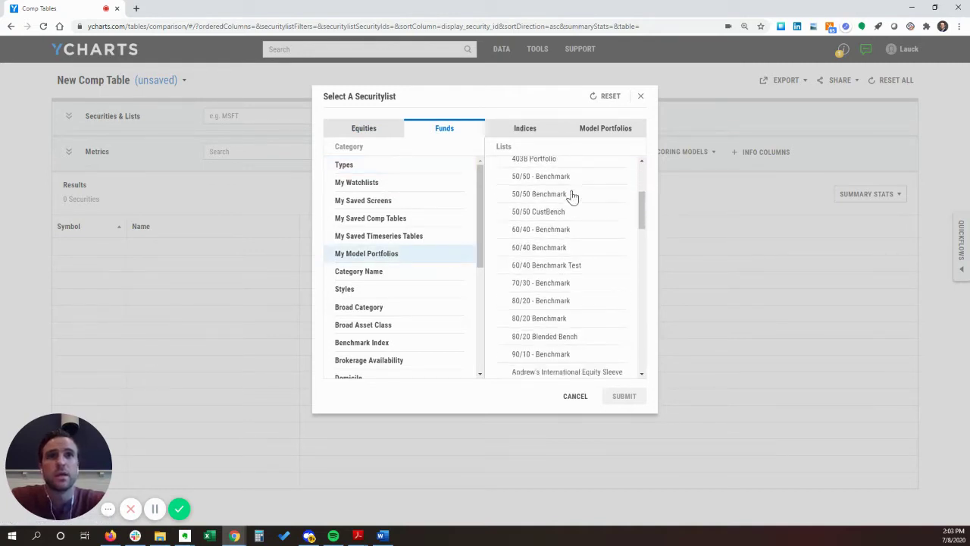
pyautogui.scroll(-2, 573, 182)
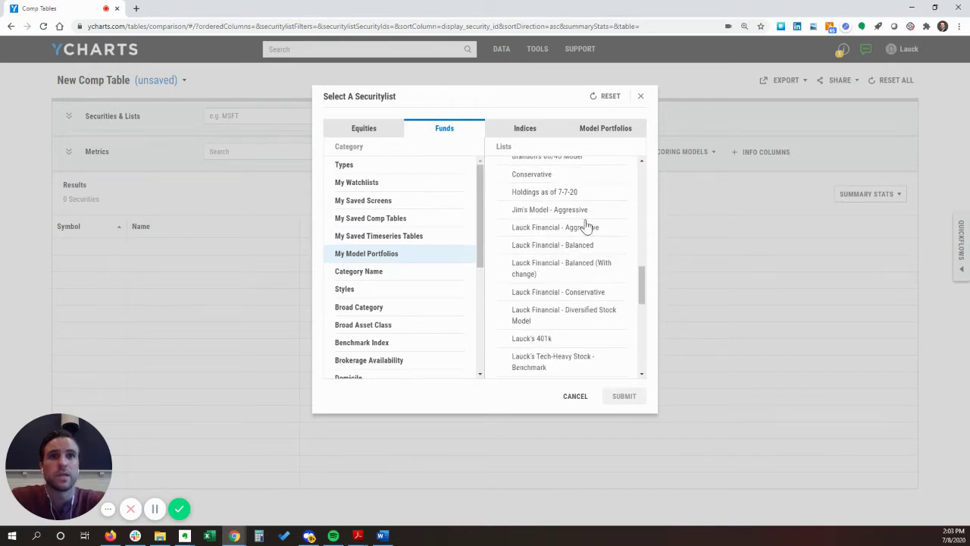
pyautogui.click(569, 247)
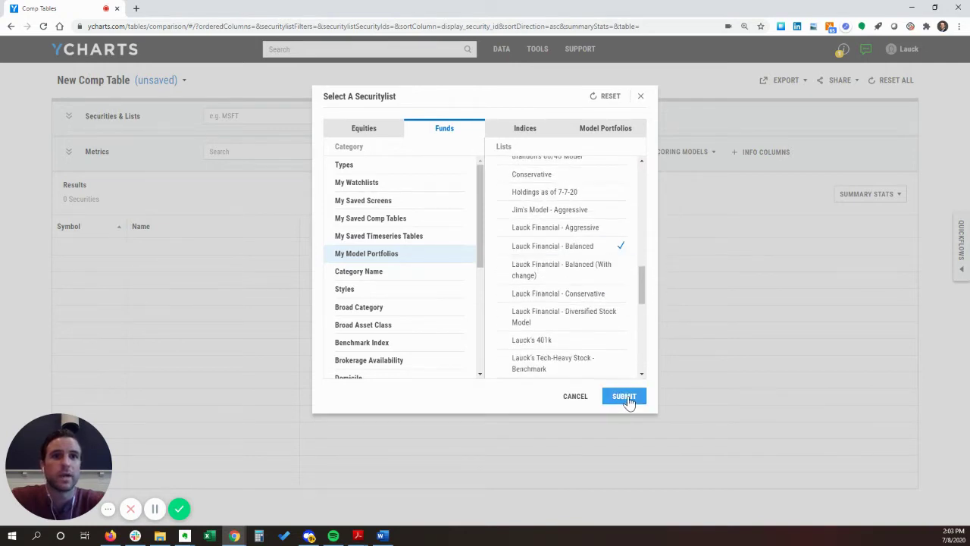
pyautogui.click(624, 395)
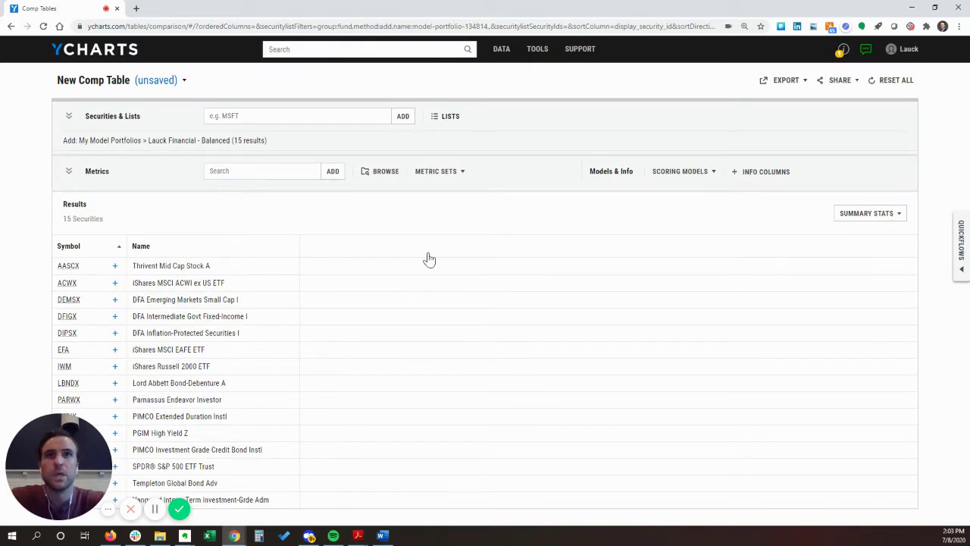
# Load the saved metric set Ranks in Category into the comp table.
pyautogui.click(444, 174)
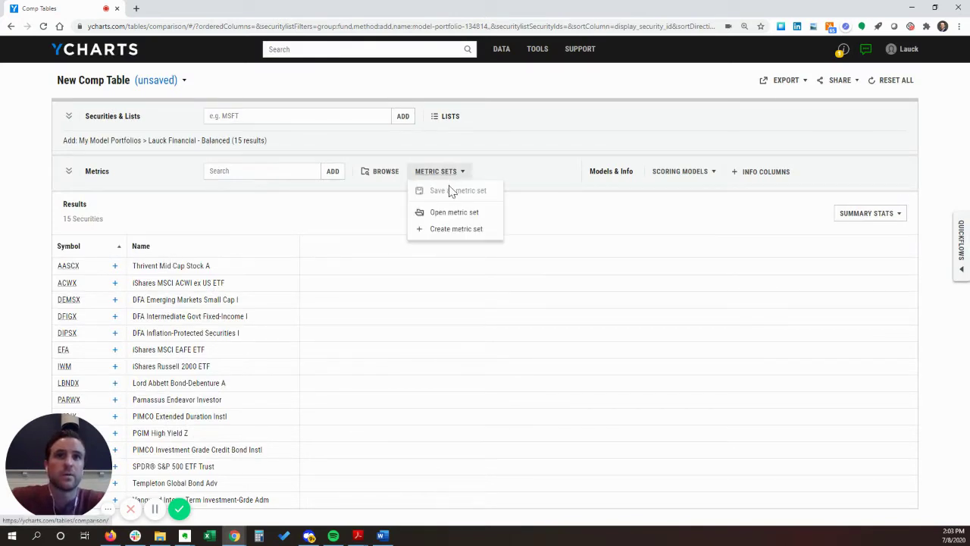
pyautogui.click(453, 212)
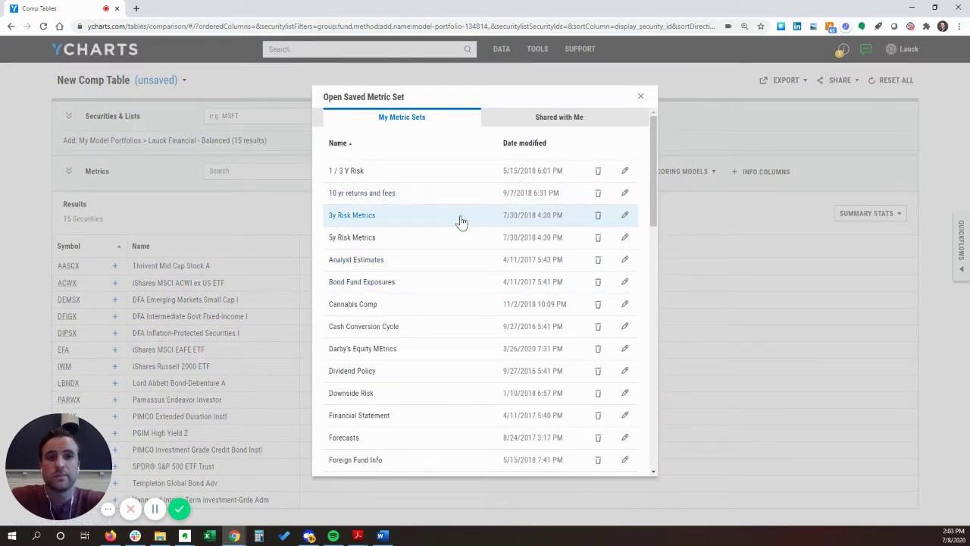
pyautogui.scroll(-7, 461, 221)
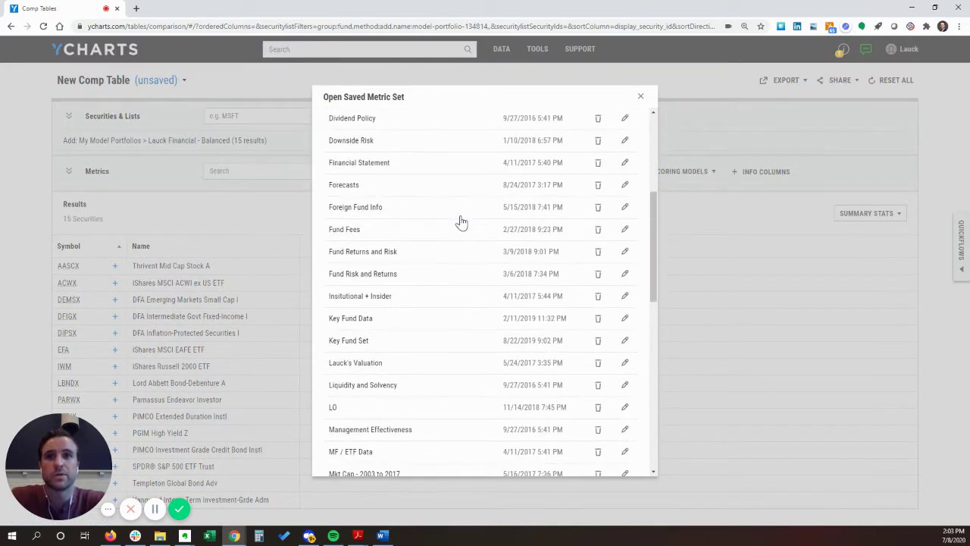
pyautogui.scroll(-2, 461, 221)
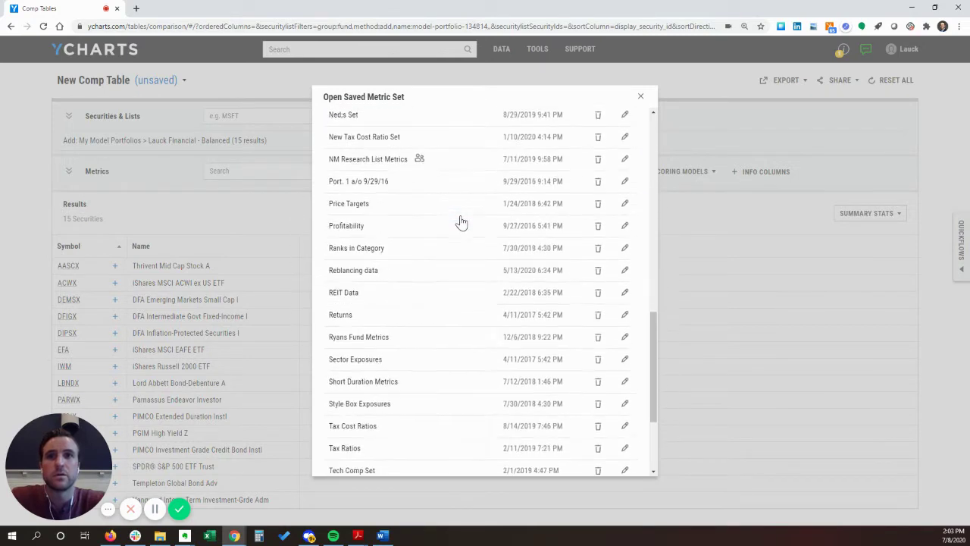
pyautogui.click(372, 252)
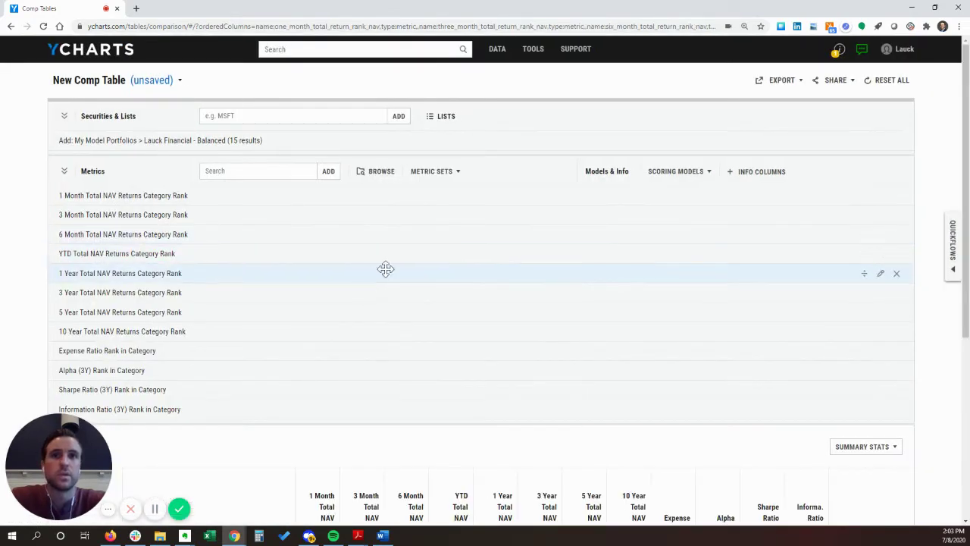
# Sort the results by 3 Year Total NAV Returns Category Rank in descending order.
pyautogui.scroll(-4, 385, 268)
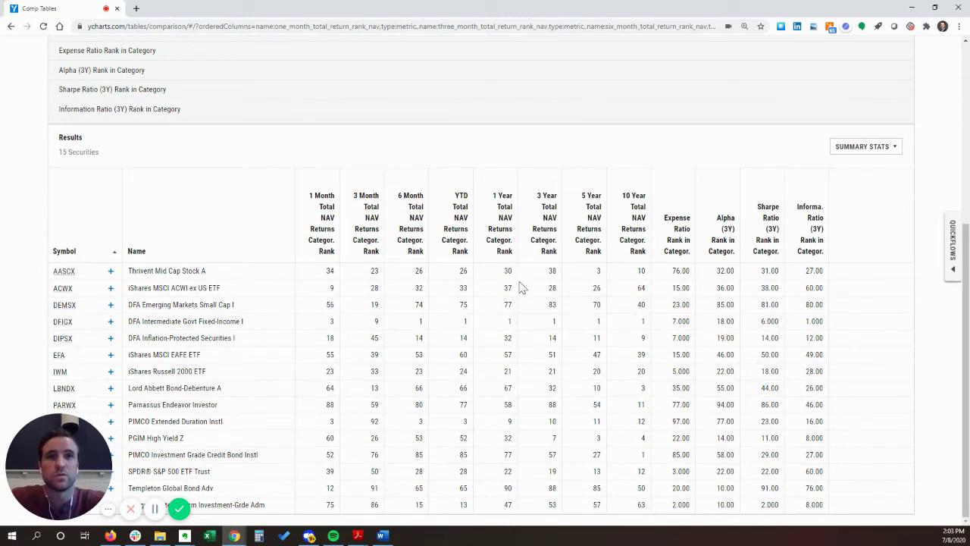
pyautogui.click(545, 243)
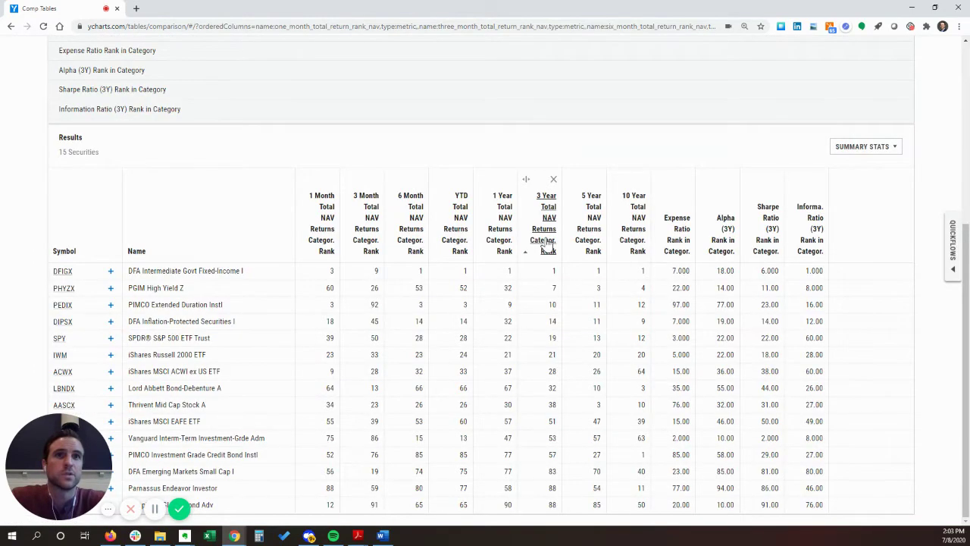
pyautogui.click(544, 244)
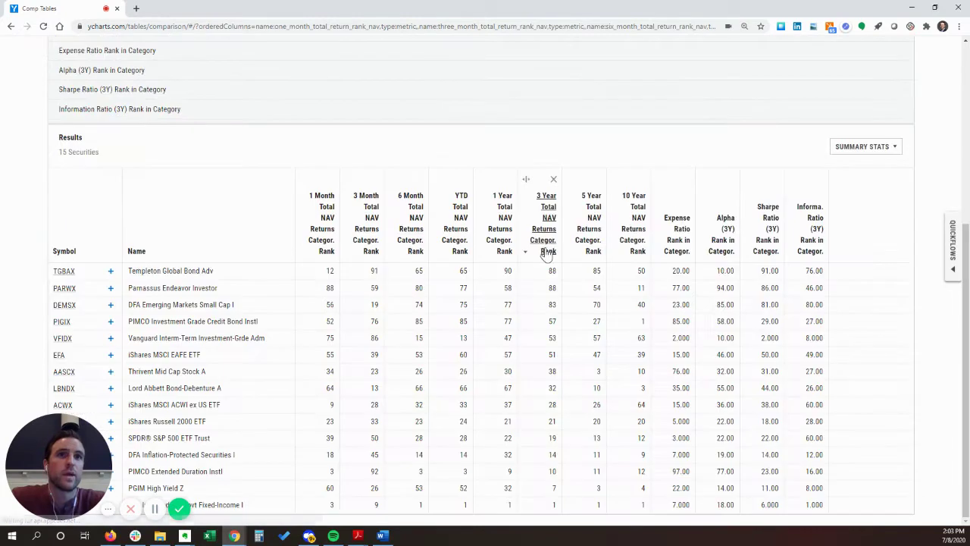
# Check the 3-, 5- and 1-year return ranks and the expense ratio rank of Parnassus Endeavor Investor.
pyautogui.doubleClick(552, 288)
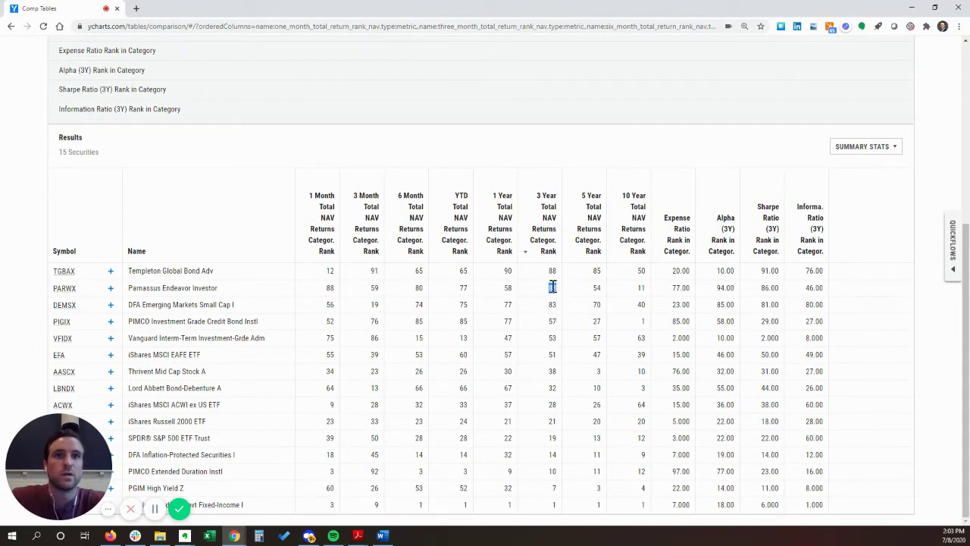
pyautogui.doubleClick(596, 287)
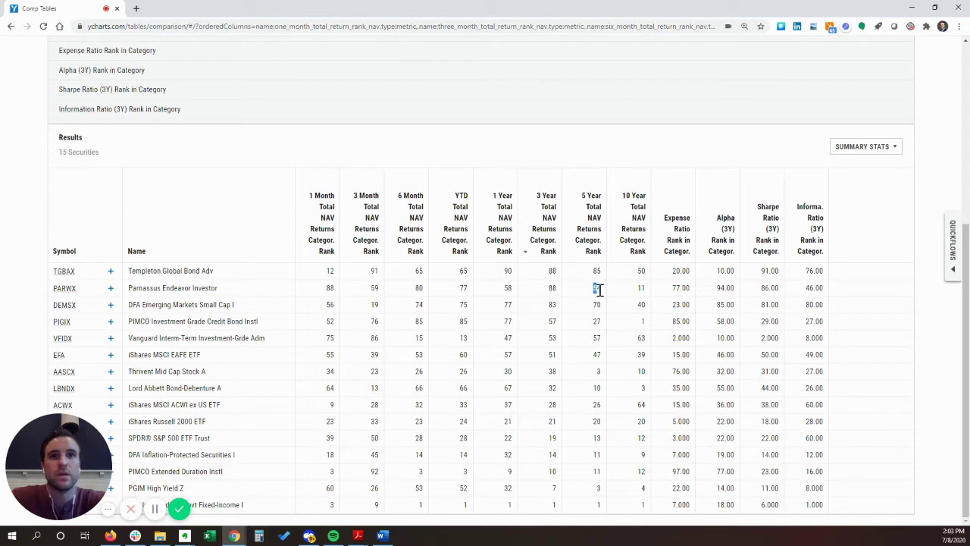
pyautogui.doubleClick(508, 288)
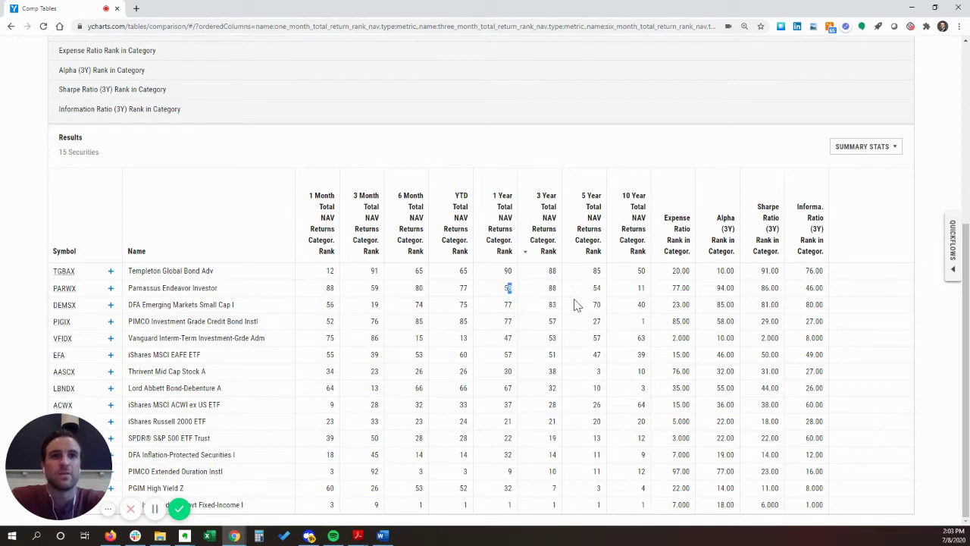
pyautogui.doubleClick(679, 288)
pyautogui.moveTo(681, 288); pyautogui.dragTo(689, 287)
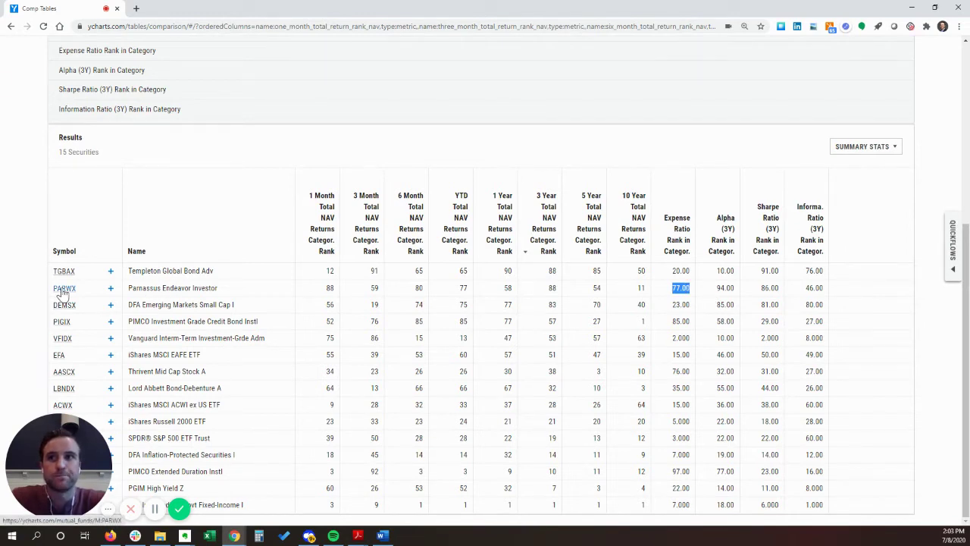
# Replace DODGX with PARWX as the single security in Quickflows.
pyautogui.click(951, 250)
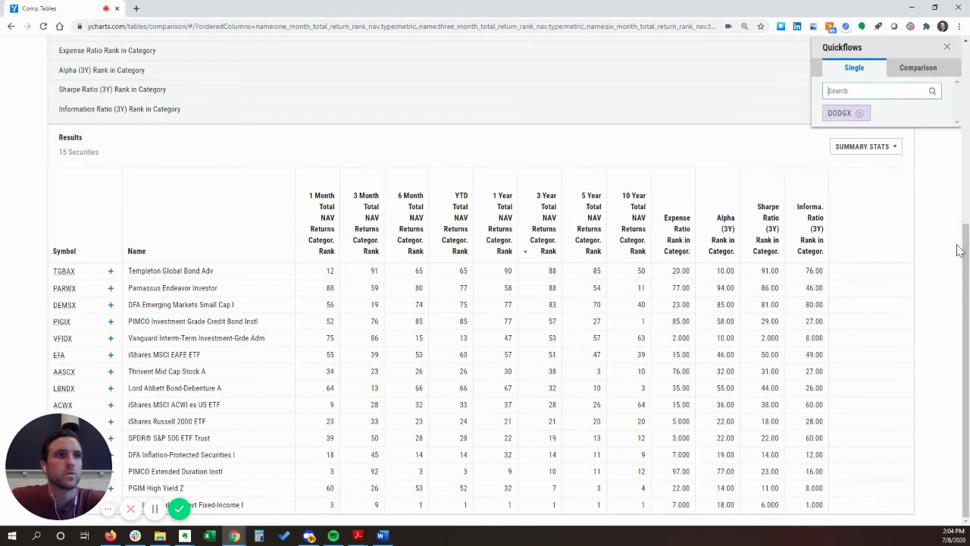
pyautogui.click(861, 114)
pyautogui.click(882, 92)
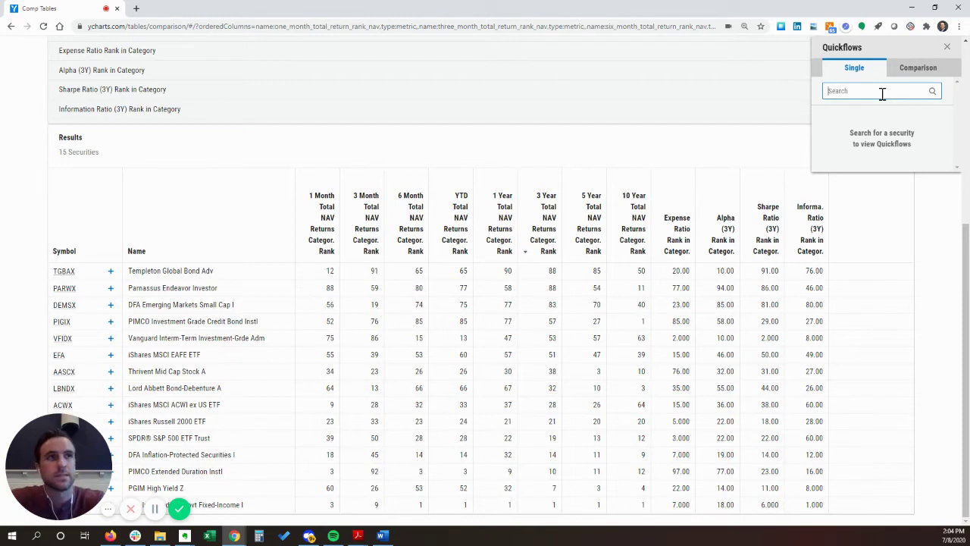
pyautogui.write('parwx')
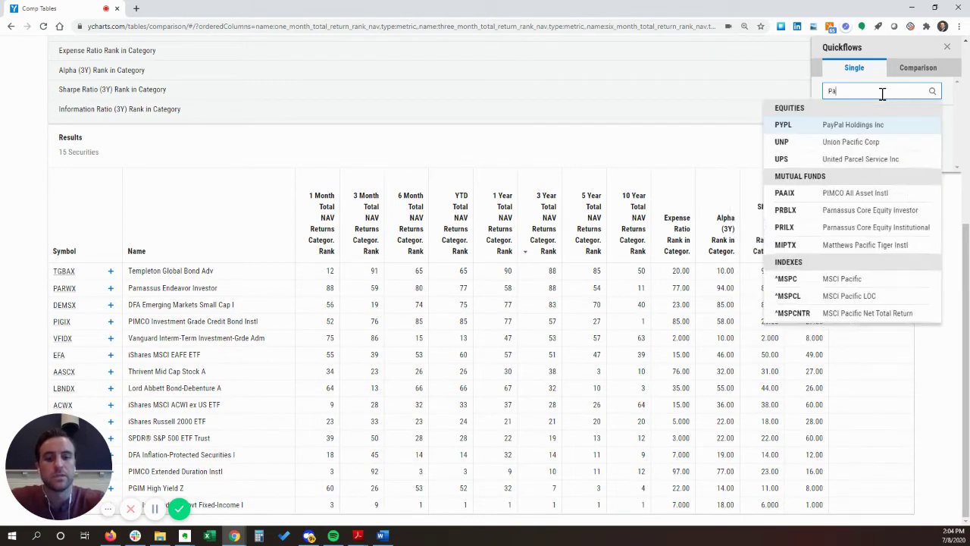
pyautogui.press('Return')
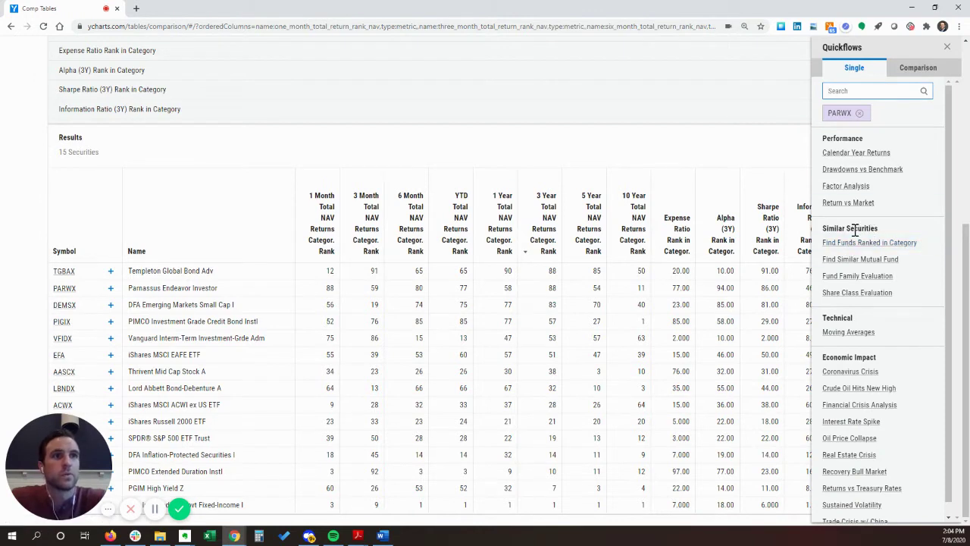
# Run the Find Funds Ranked in Category Quickflow for PARWX from the Similar Securities group.
pyautogui.moveTo(822, 228); pyautogui.dragTo(878, 227)
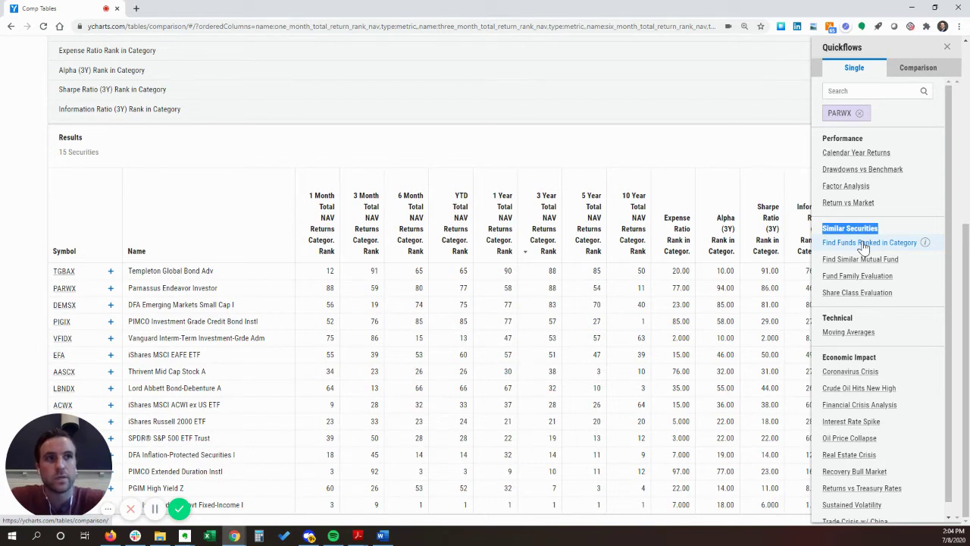
pyautogui.moveTo(925, 243)
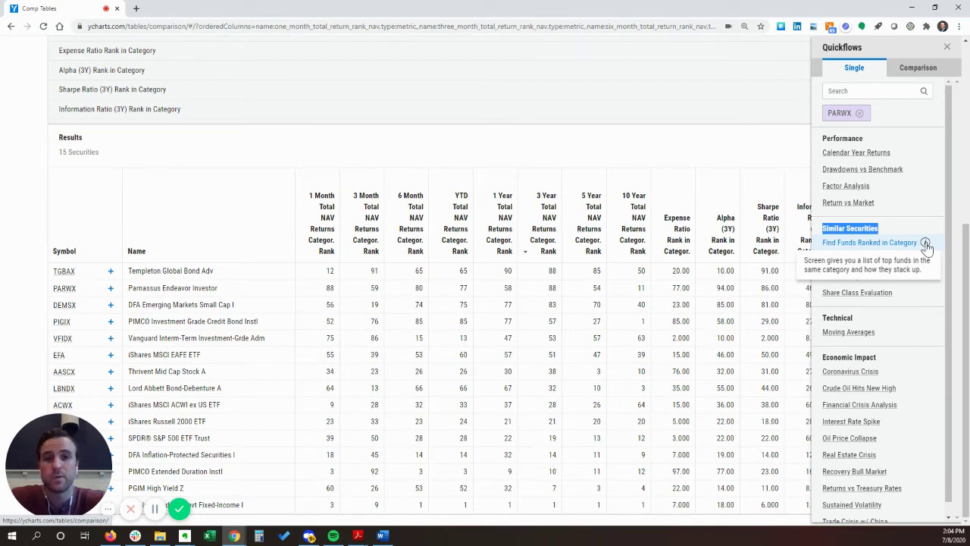
pyautogui.click(849, 247)
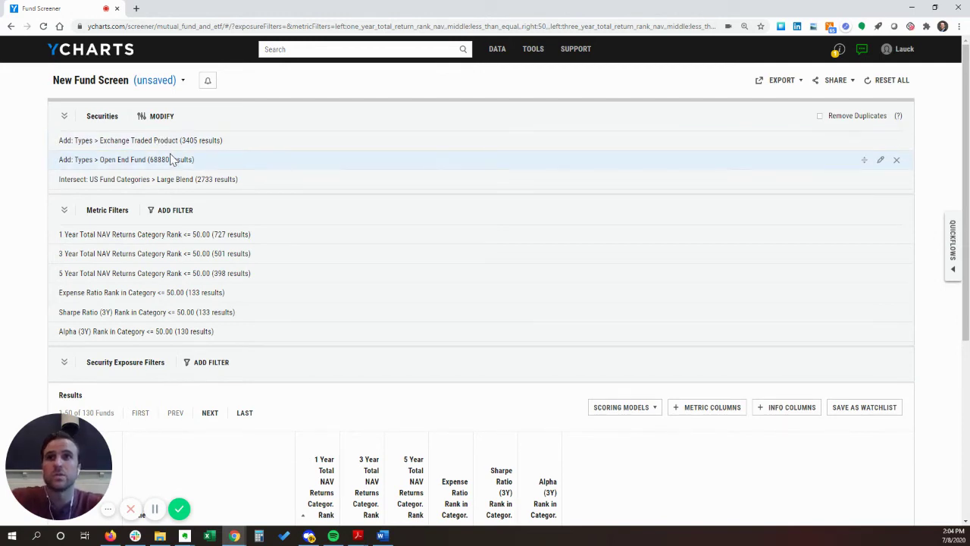
# Review the fund screen's securities criteria, category rank filters and the resulting list of funds.
pyautogui.scroll(-1, 159, 154)
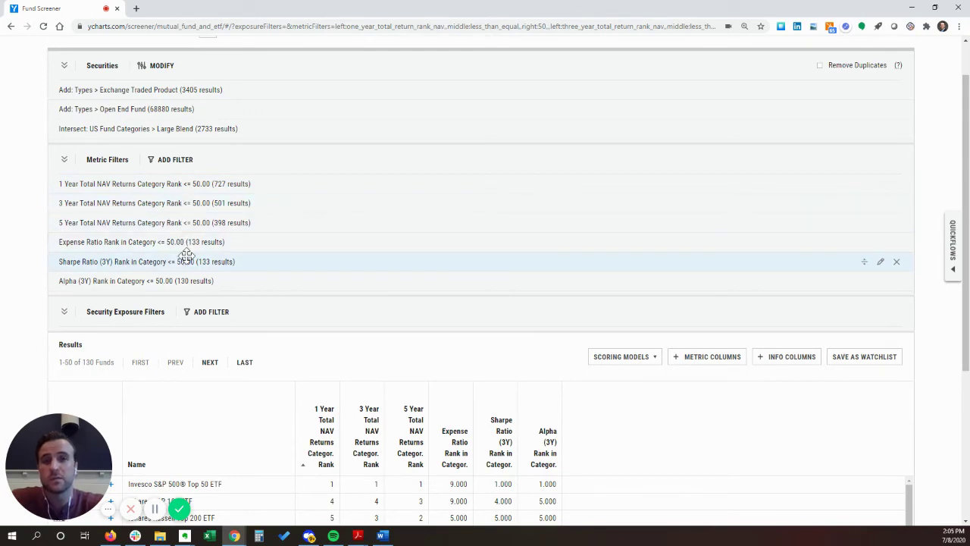
pyautogui.scroll(-1, 220, 238)
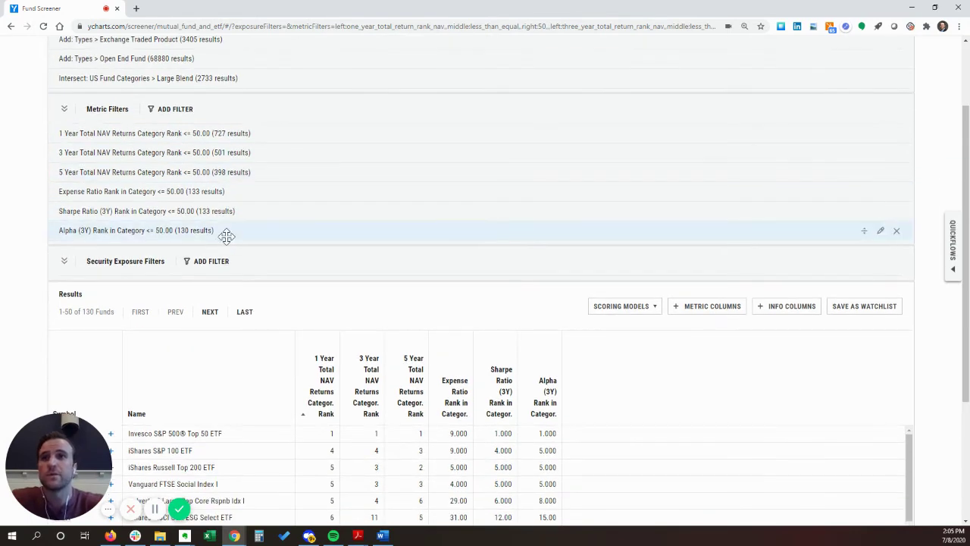
pyautogui.scroll(-3, 226, 236)
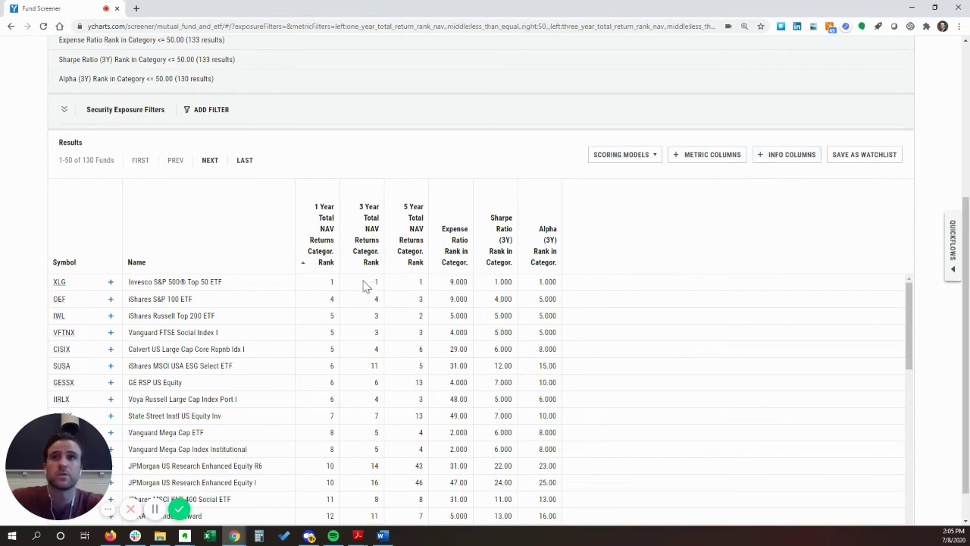
pyautogui.scroll(2, 402, 288)
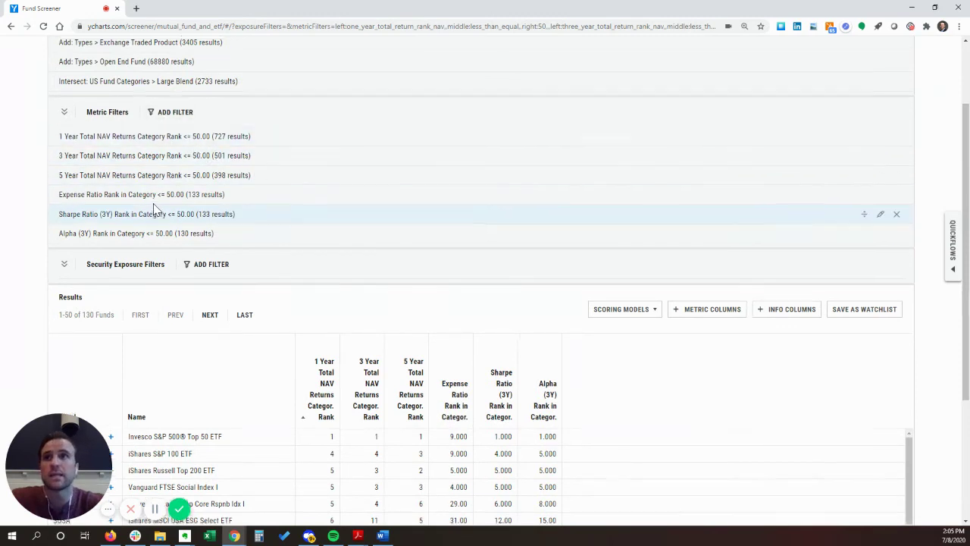
pyautogui.scroll(1, 154, 208)
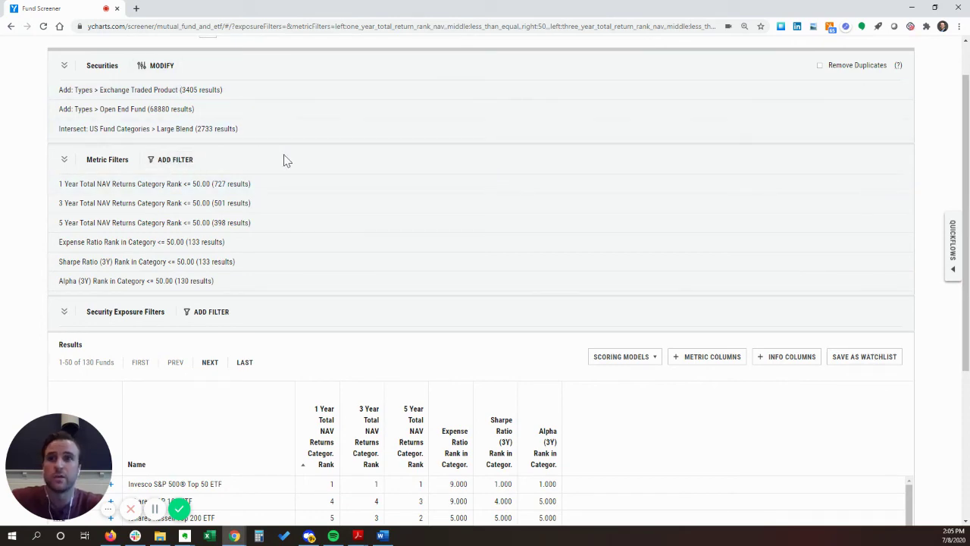
pyautogui.scroll(-3, 284, 167)
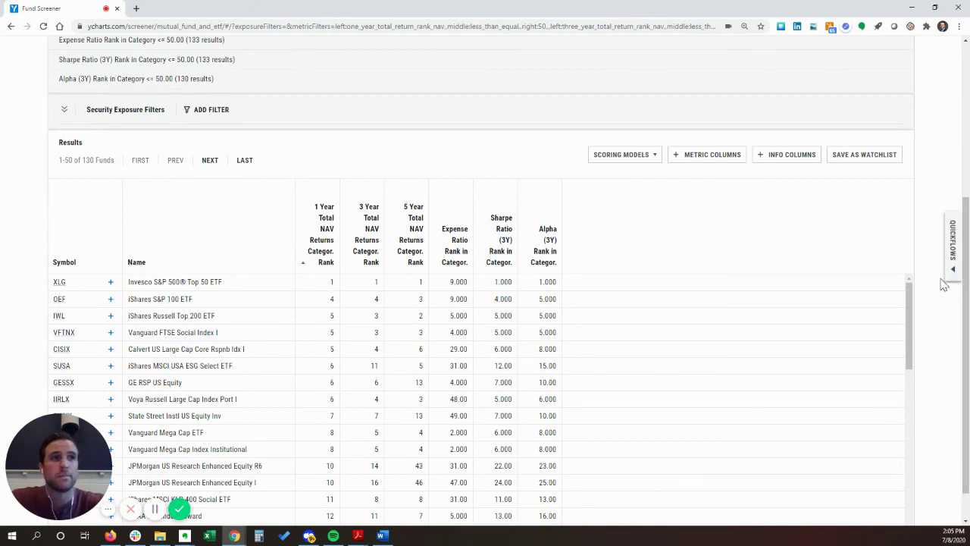
# Open the comparison Quickflows for multiple securities.
pyautogui.click(953, 244)
pyautogui.click(918, 69)
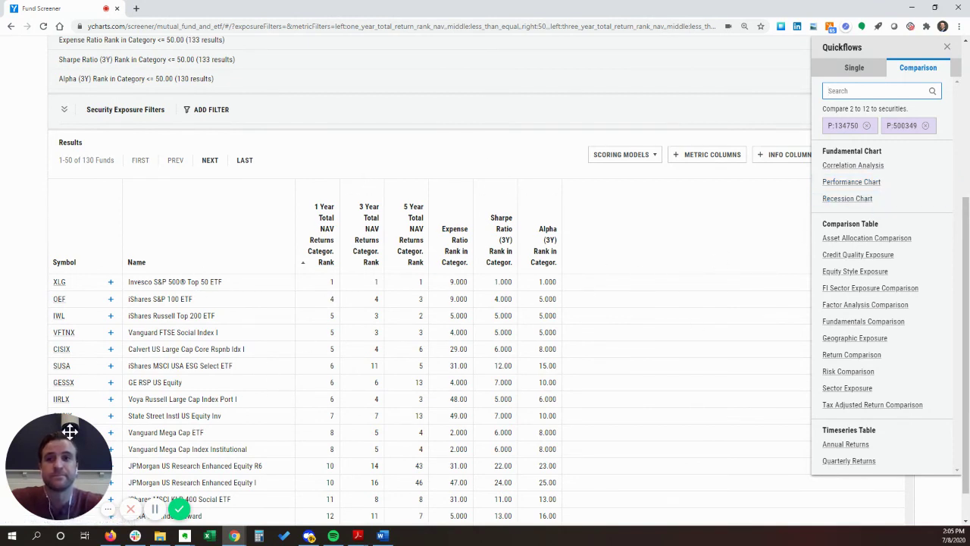
pyautogui.click(130, 508)
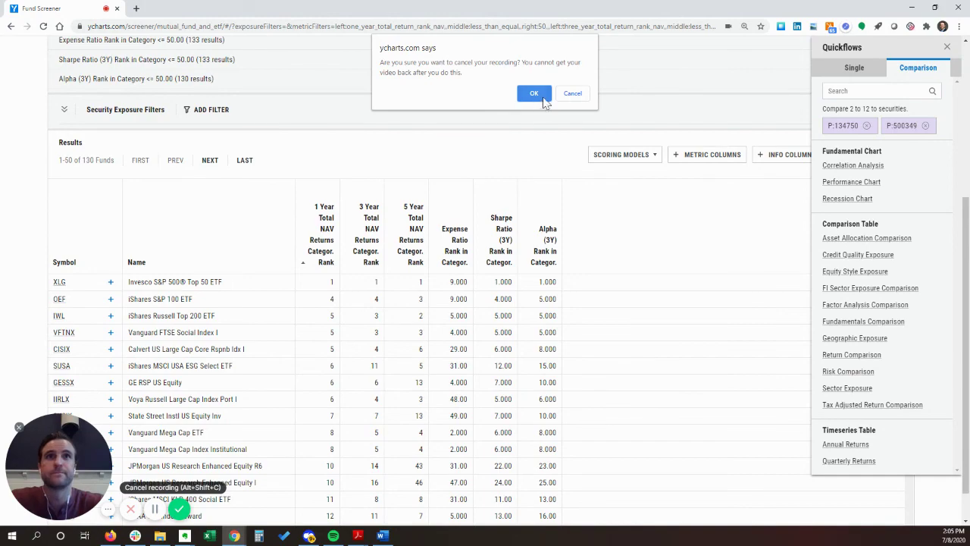